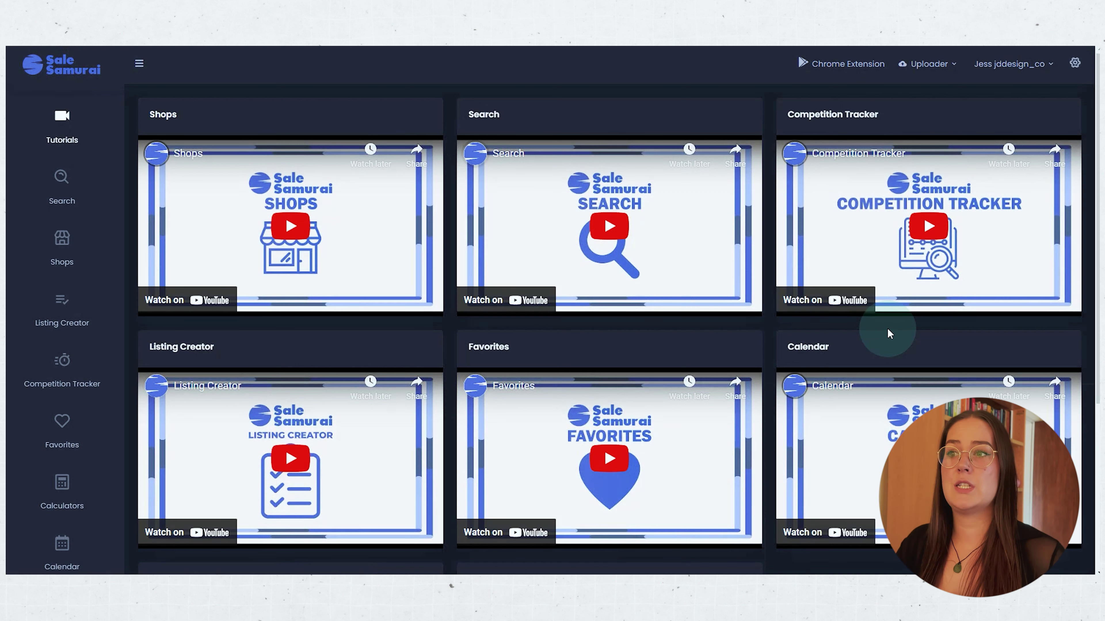
Open Shops and scroll through the shop's stats (34 active listings, 9,576 views) and listings table.
{"action": "left_click", "coordinate": [65, 240]}
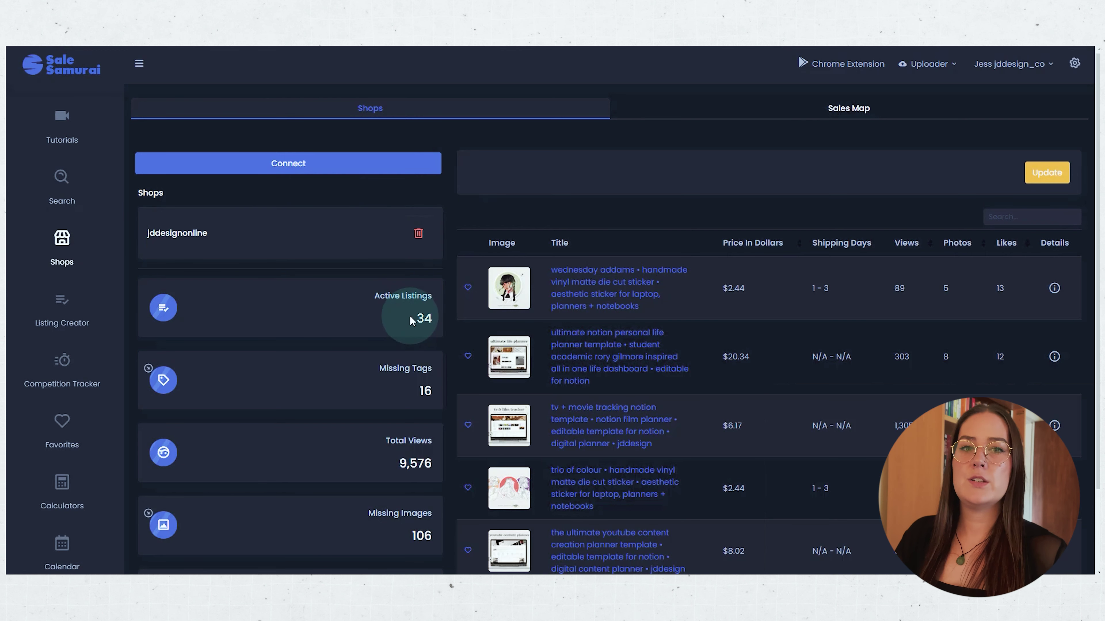
{"action": "scroll", "coordinate": [413, 321], "scroll_direction": "down", "scroll_amount": 3}
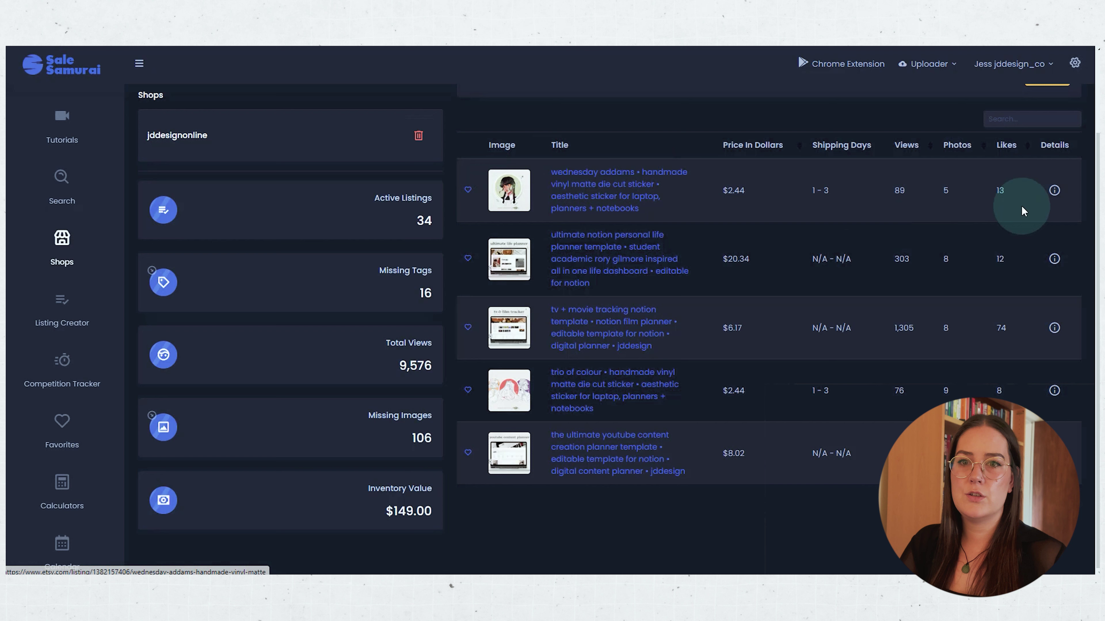
Open the tv + movie tracking listing's details, expand its description and highlight the Last Modified label.
{"action": "left_click", "coordinate": [1050, 323]}
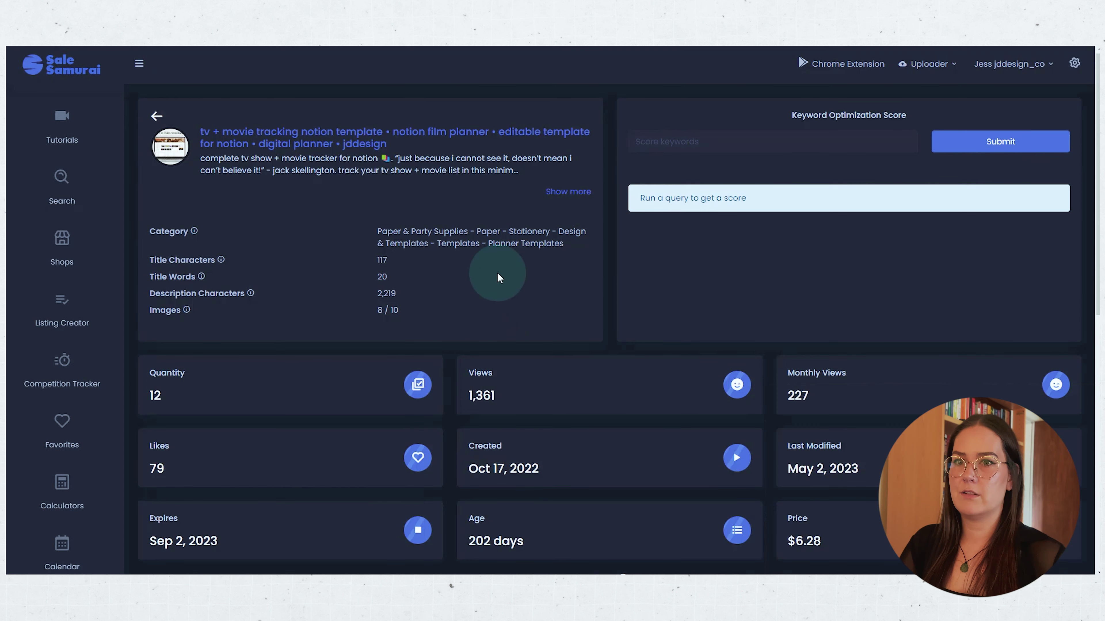
{"action": "left_click", "coordinate": [565, 192]}
{"action": "scroll", "coordinate": [376, 331], "scroll_direction": "down", "scroll_amount": 3}
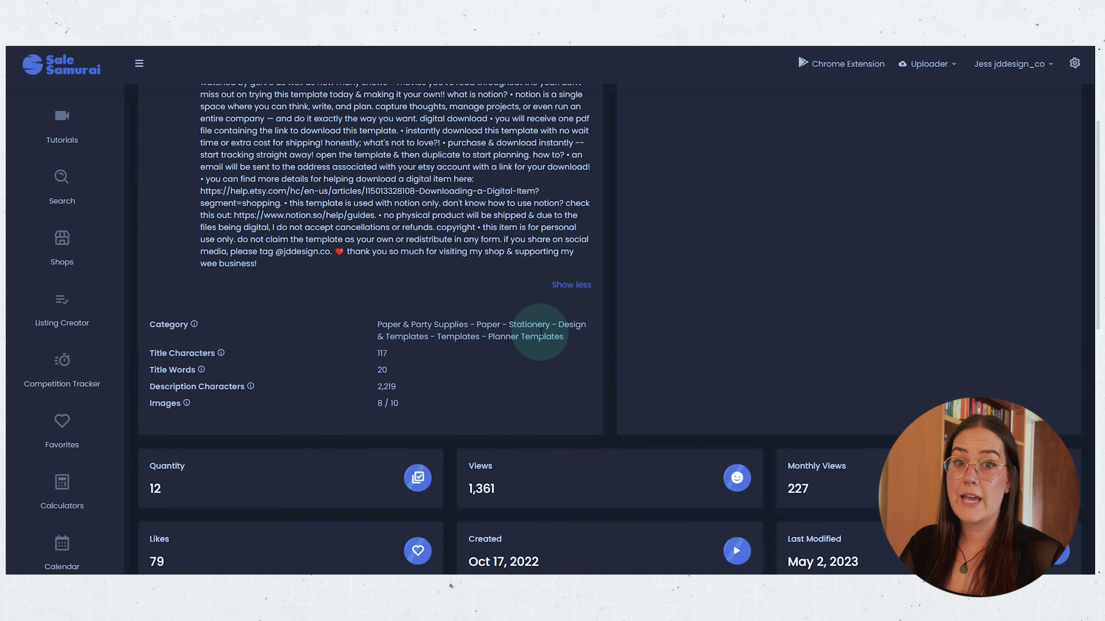
{"action": "scroll", "coordinate": [450, 375], "scroll_direction": "down", "scroll_amount": 5}
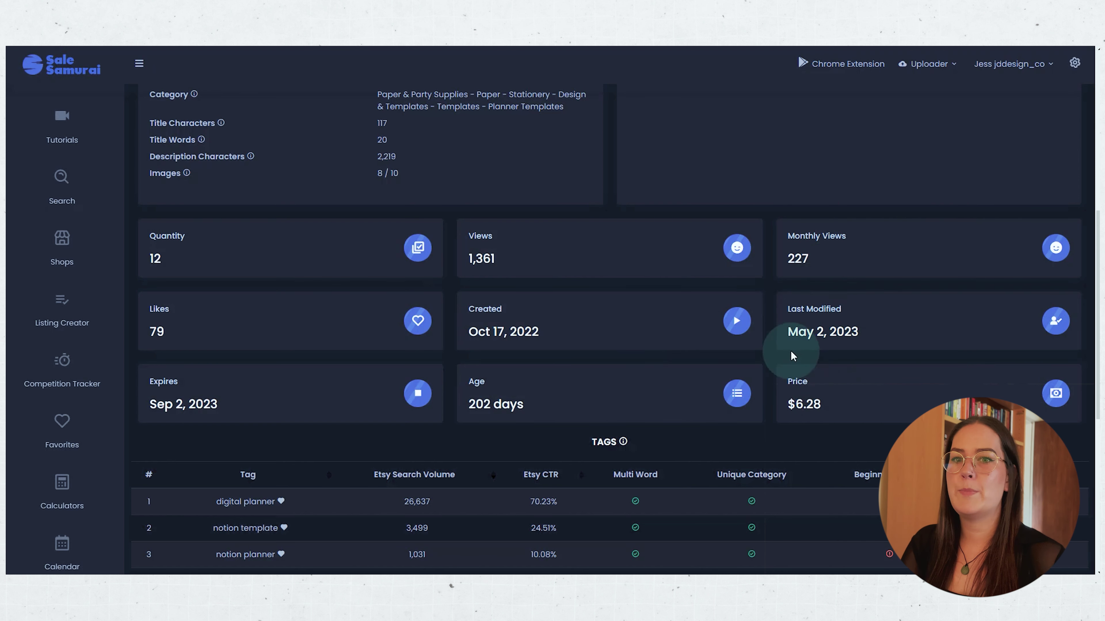
{"action": "left_click_drag", "start_coordinate": [786, 310], "coordinate": [846, 316]}
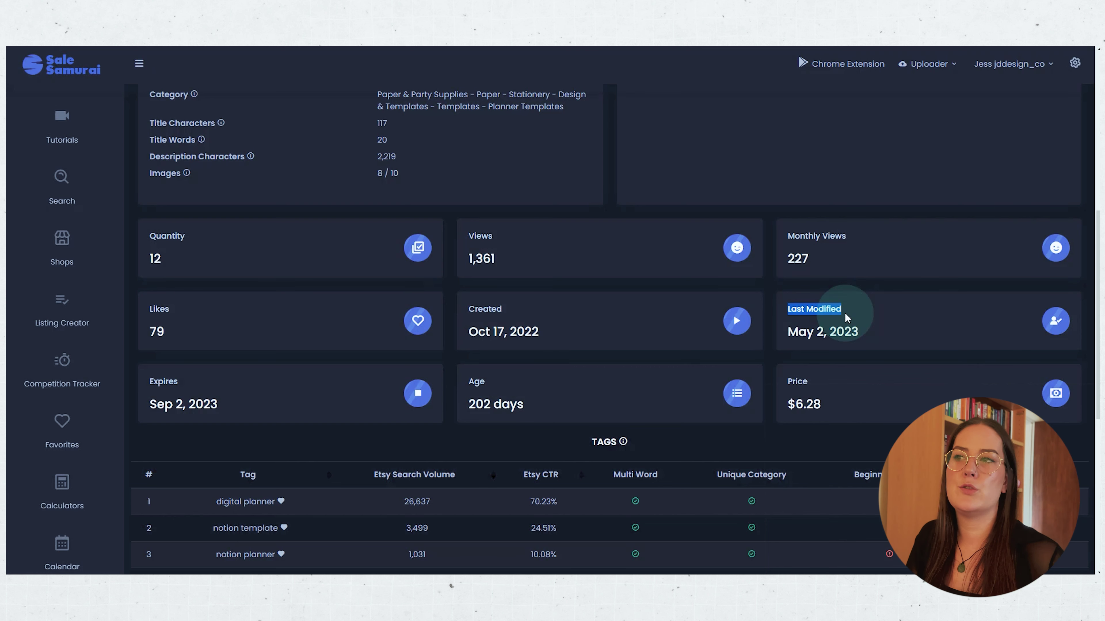
{"action": "scroll", "coordinate": [844, 313], "scroll_direction": "down", "scroll_amount": 3}
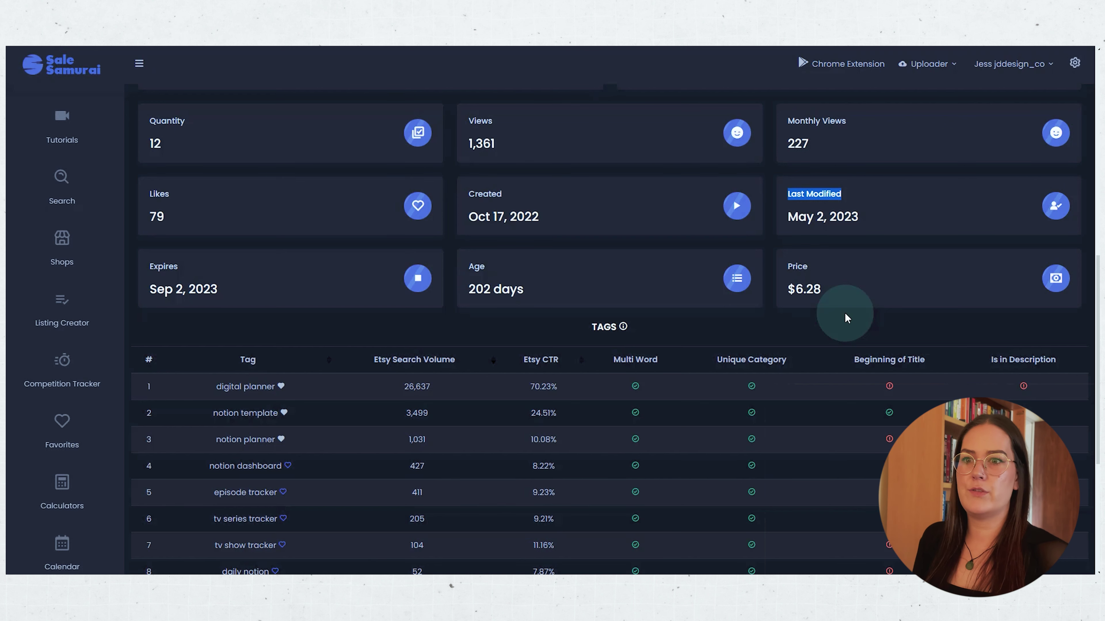
{"action": "scroll", "coordinate": [844, 312], "scroll_direction": "down", "scroll_amount": 4}
{"action": "scroll", "coordinate": [844, 313], "scroll_direction": "down", "scroll_amount": 1}
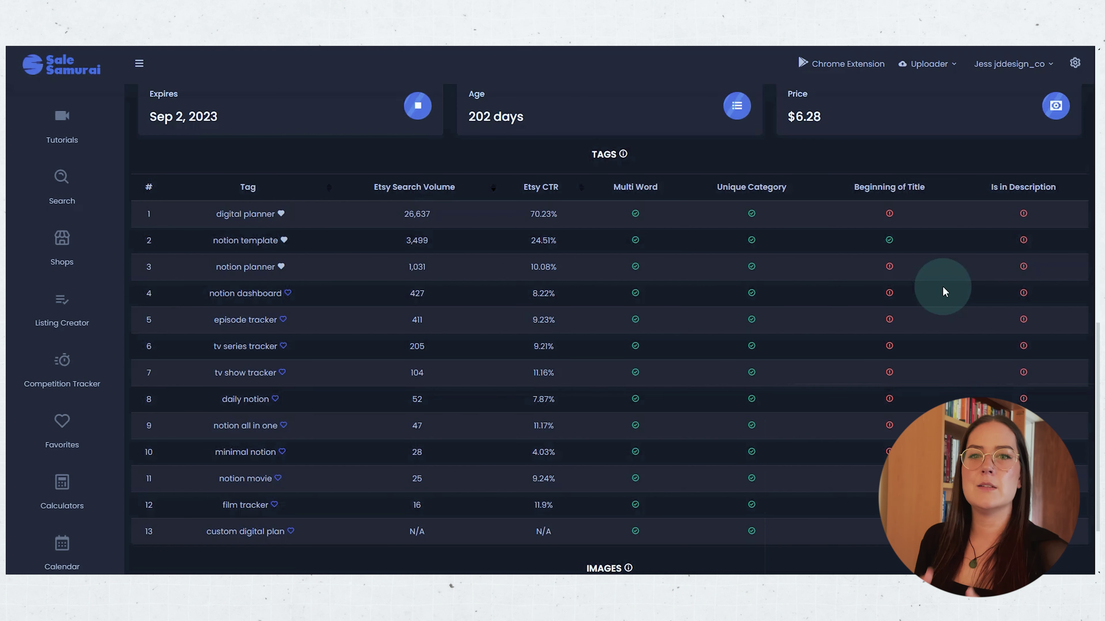
{"action": "scroll", "coordinate": [781, 397], "scroll_direction": "up", "scroll_amount": 10}
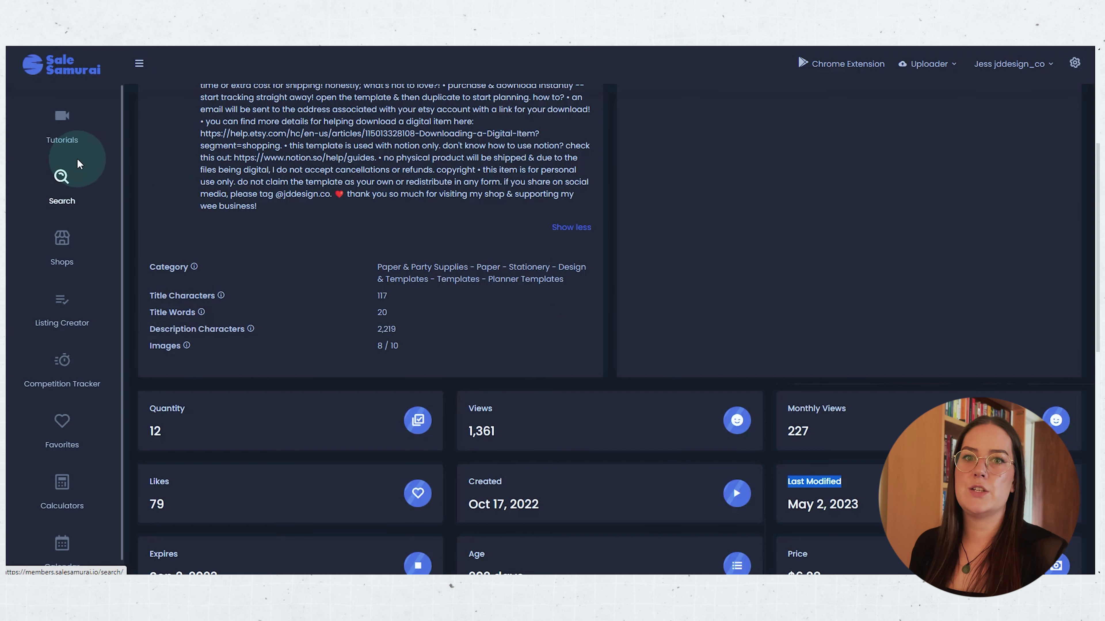
Run a keyword search for 'notion template' to get its Etsy and Google stats.
{"action": "left_click", "coordinate": [62, 202]}
{"action": "left_click", "coordinate": [561, 147]}
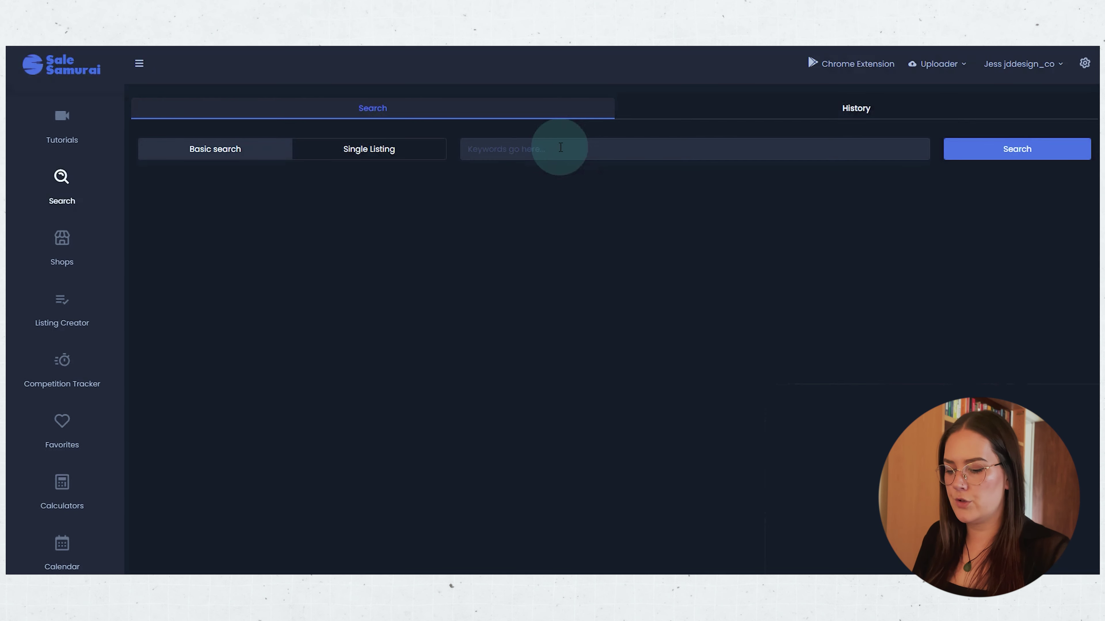
{"action": "type", "text": "notion template"}
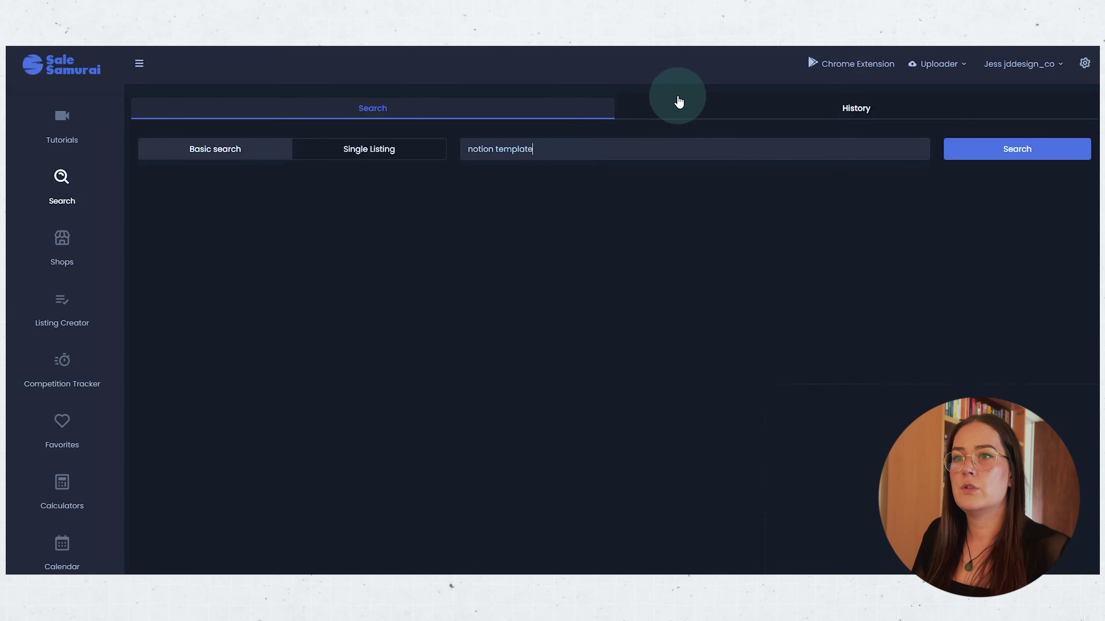
{"action": "left_click", "coordinate": [992, 150]}
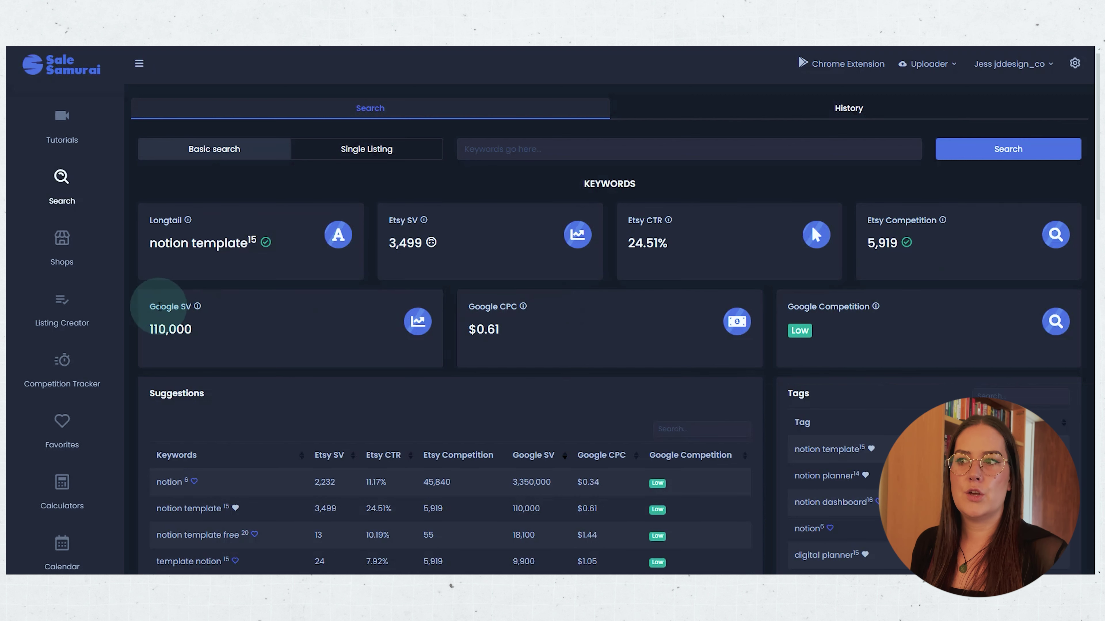
{"action": "mouse_move", "coordinate": [198, 308]}
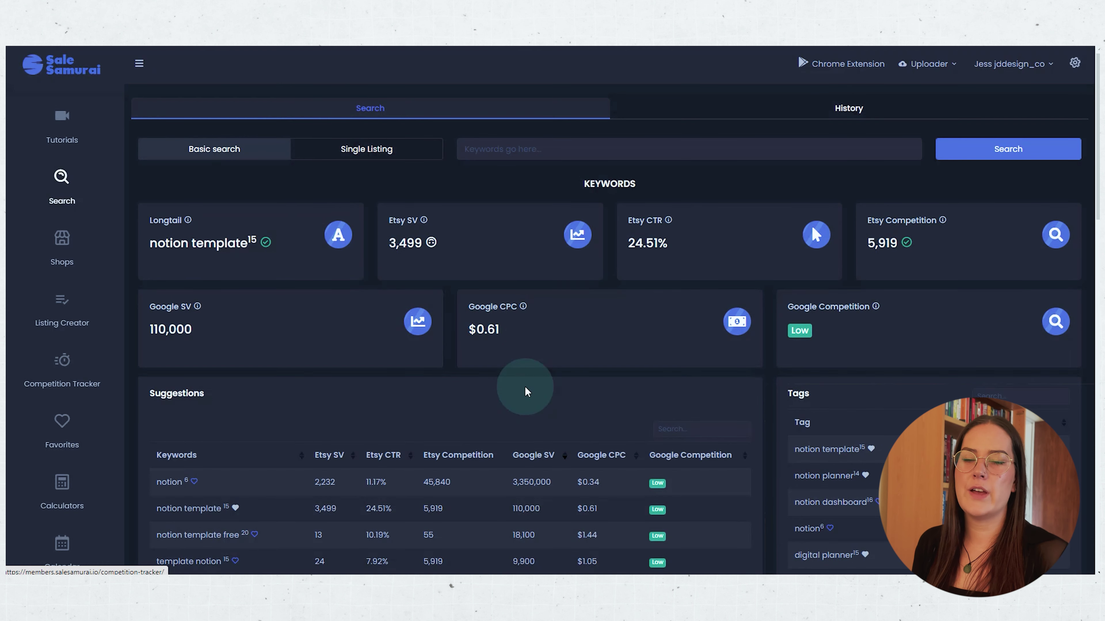
{"action": "scroll", "coordinate": [525, 392], "scroll_direction": "down", "scroll_amount": 6}
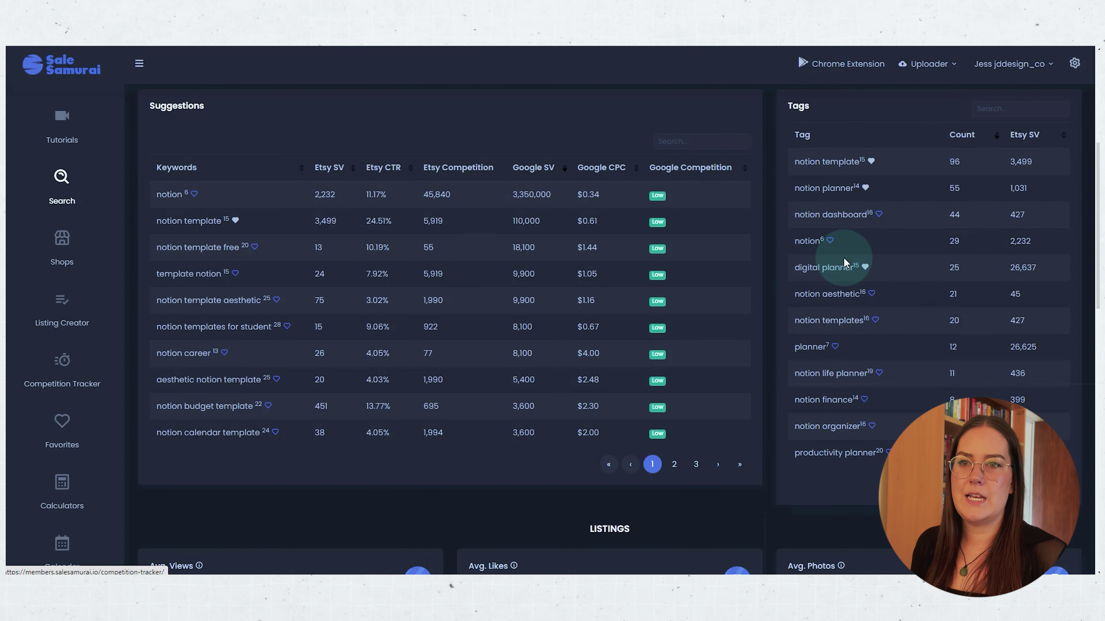
{"action": "scroll", "coordinate": [846, 259], "scroll_direction": "up", "scroll_amount": 1}
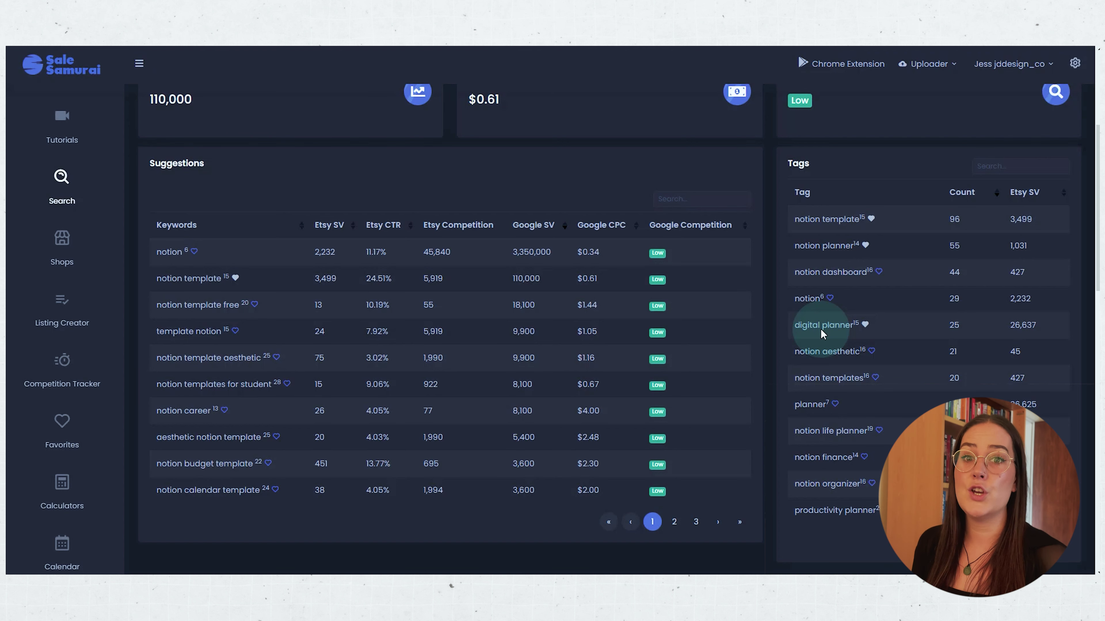
Scroll down to the notion template Listings table, topped by a 73,249-view listing.
{"action": "scroll", "coordinate": [887, 299], "scroll_direction": "down", "scroll_amount": 3}
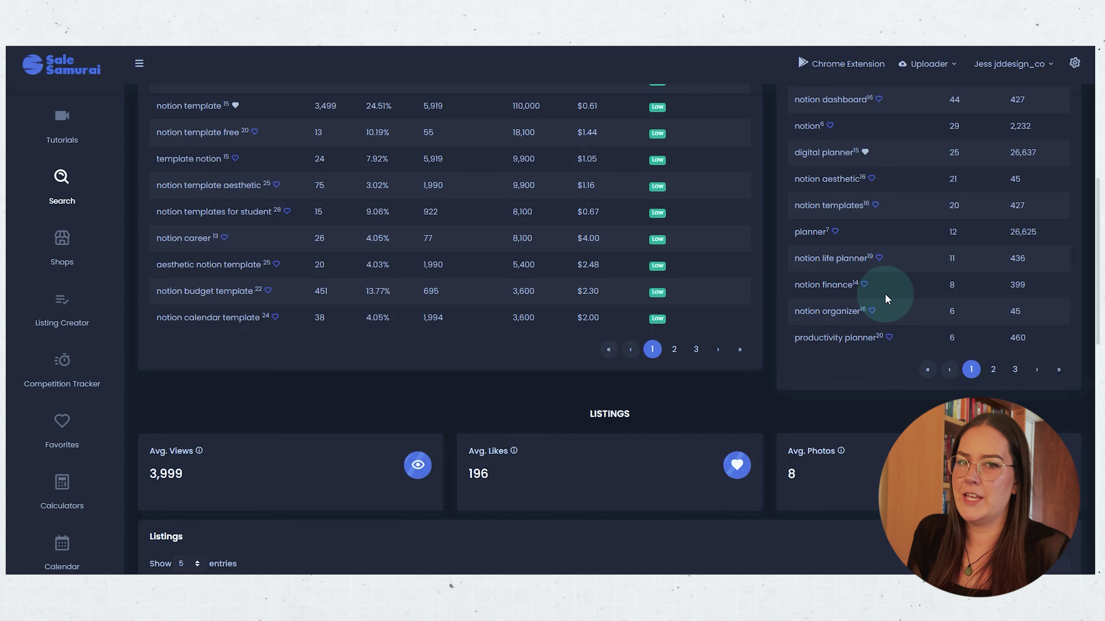
{"action": "scroll", "coordinate": [887, 300], "scroll_direction": "down", "scroll_amount": 3}
{"action": "scroll", "coordinate": [888, 300], "scroll_direction": "down", "scroll_amount": 1}
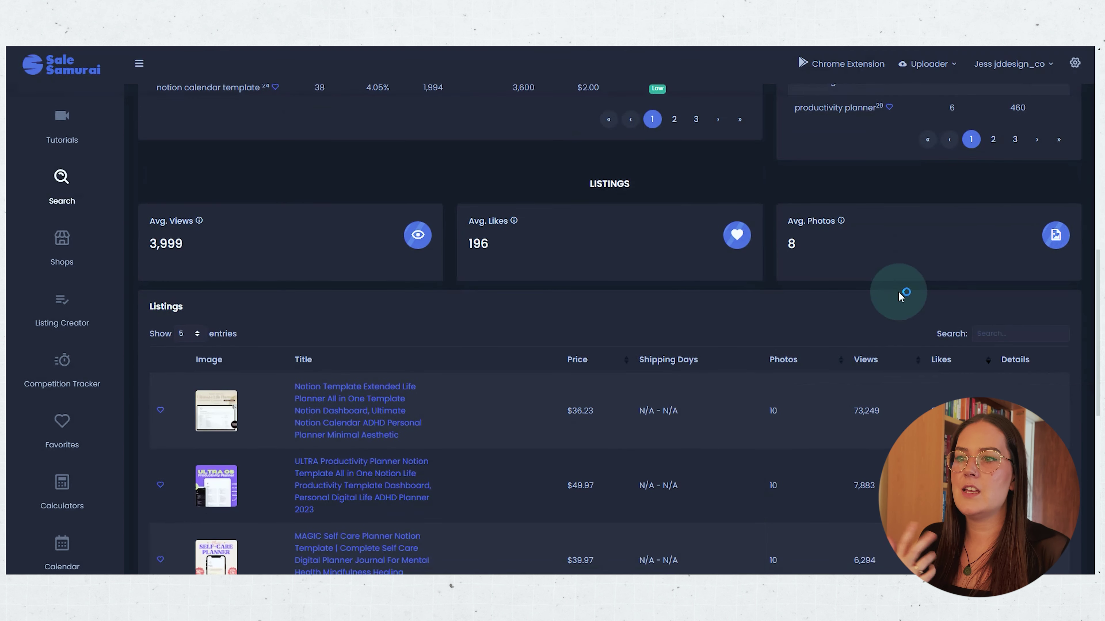
{"action": "scroll", "coordinate": [643, 288], "scroll_direction": "down", "scroll_amount": 1}
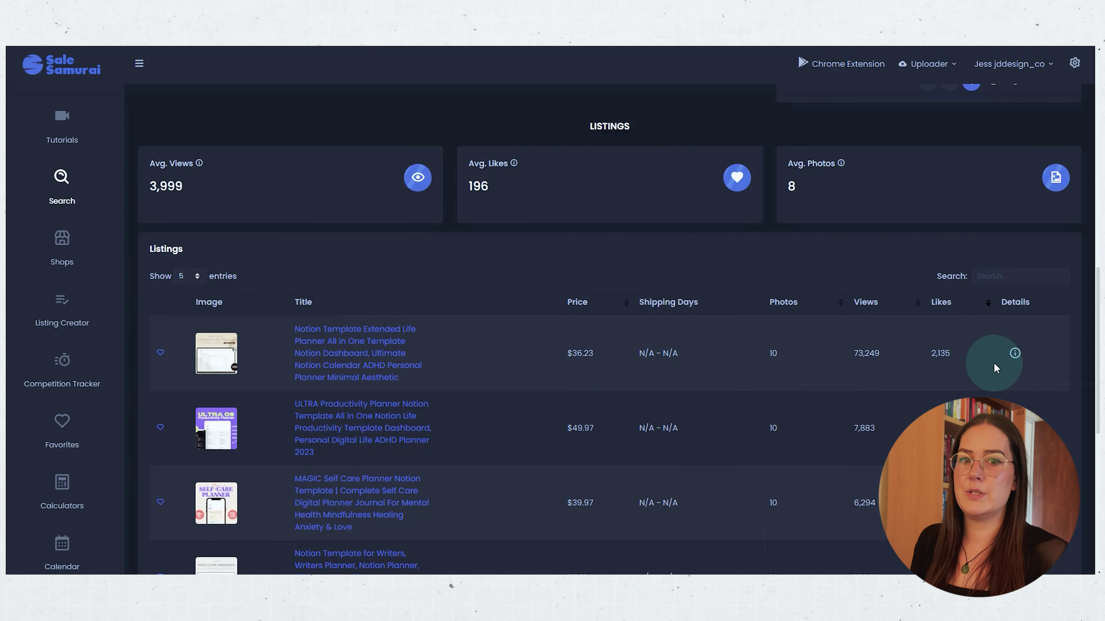
Open the Notion Extended Life Planner listing's details and scroll to its 13-tag table.
{"action": "left_click", "coordinate": [1016, 355]}
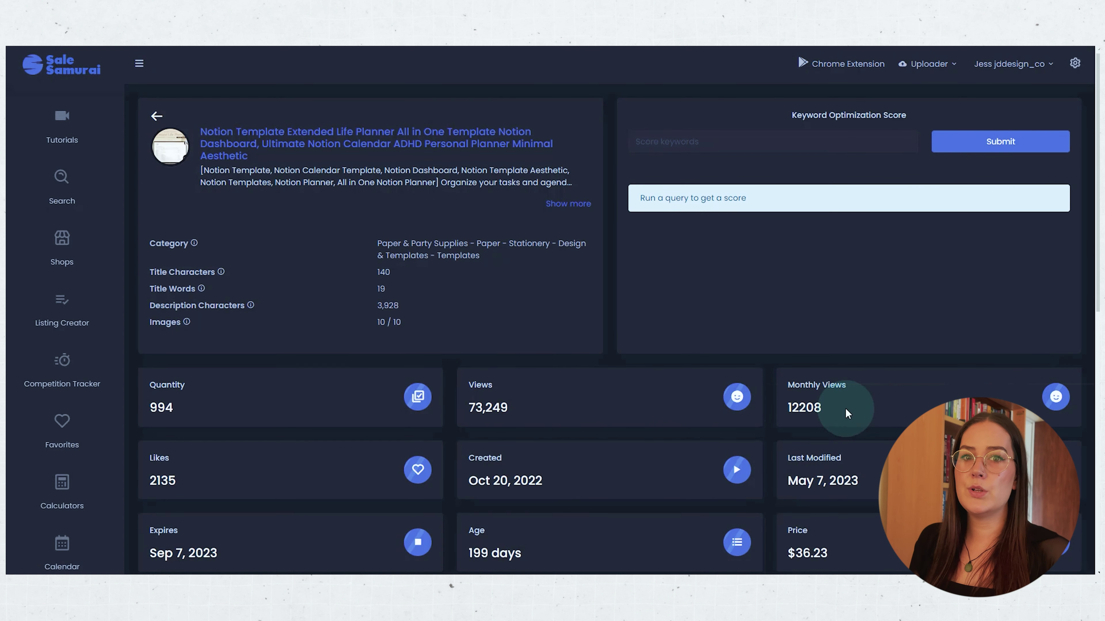
{"action": "scroll", "coordinate": [802, 314], "scroll_direction": "down", "scroll_amount": 3}
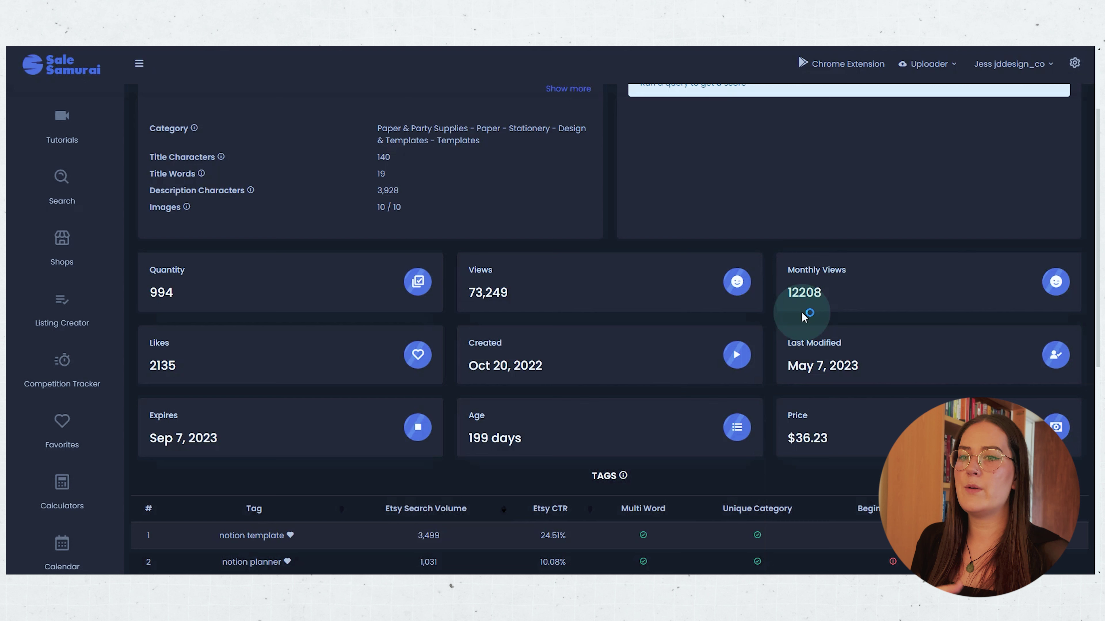
{"action": "scroll", "coordinate": [802, 314], "scroll_direction": "down", "scroll_amount": 1}
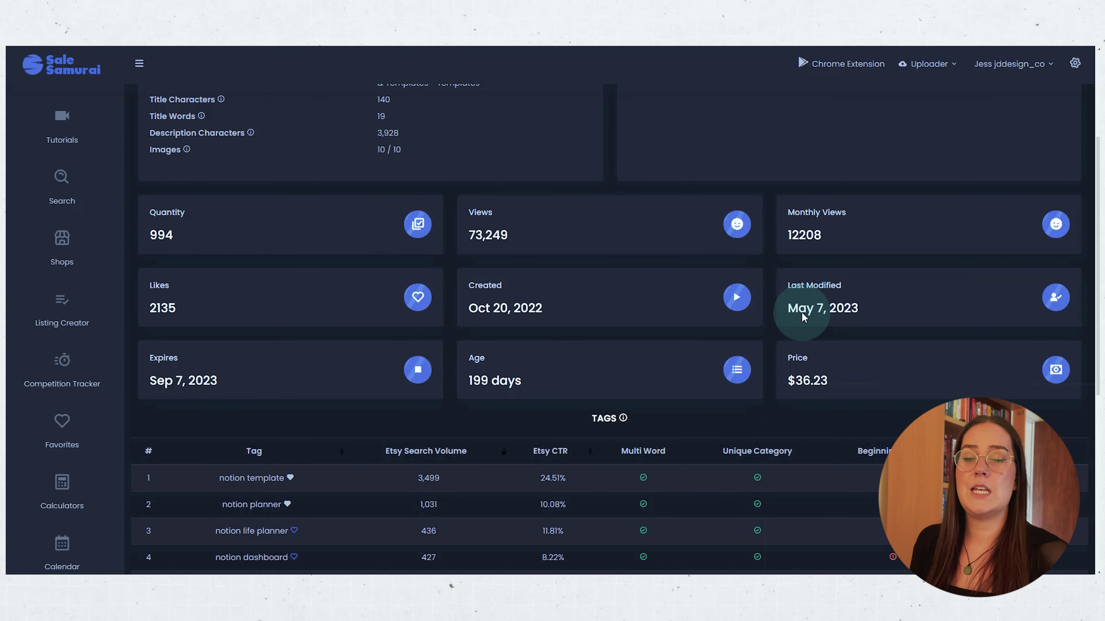
{"action": "scroll", "coordinate": [801, 312], "scroll_direction": "down", "scroll_amount": 2}
{"action": "scroll", "coordinate": [810, 301], "scroll_direction": "down", "scroll_amount": 3}
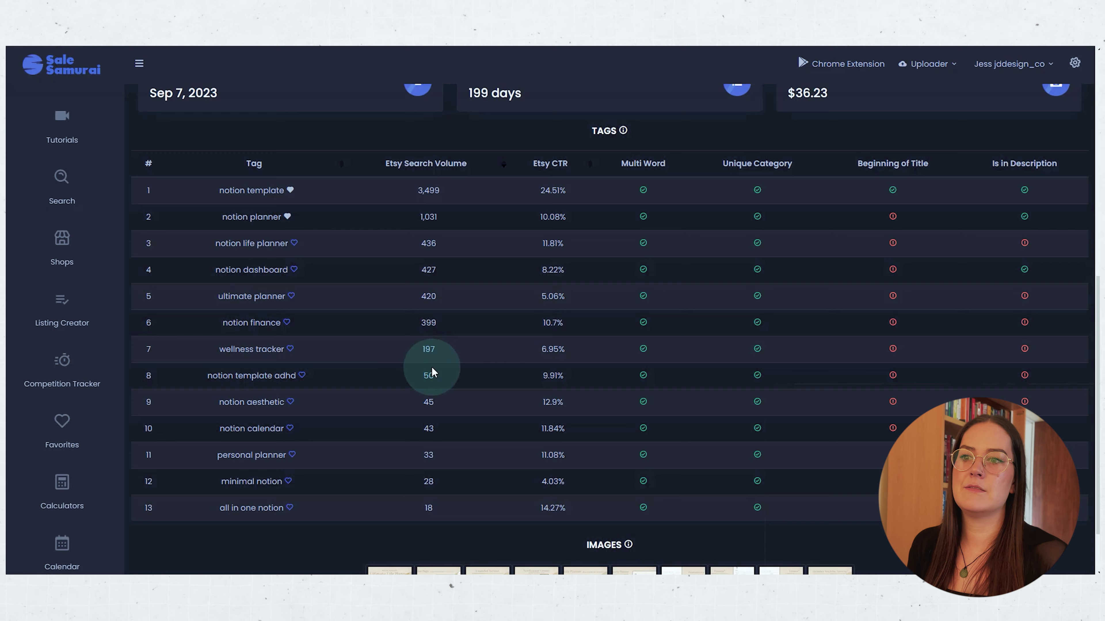
{"action": "scroll", "coordinate": [432, 366], "scroll_direction": "down", "scroll_amount": 2}
{"action": "scroll", "coordinate": [439, 372], "scroll_direction": "up", "scroll_amount": 2}
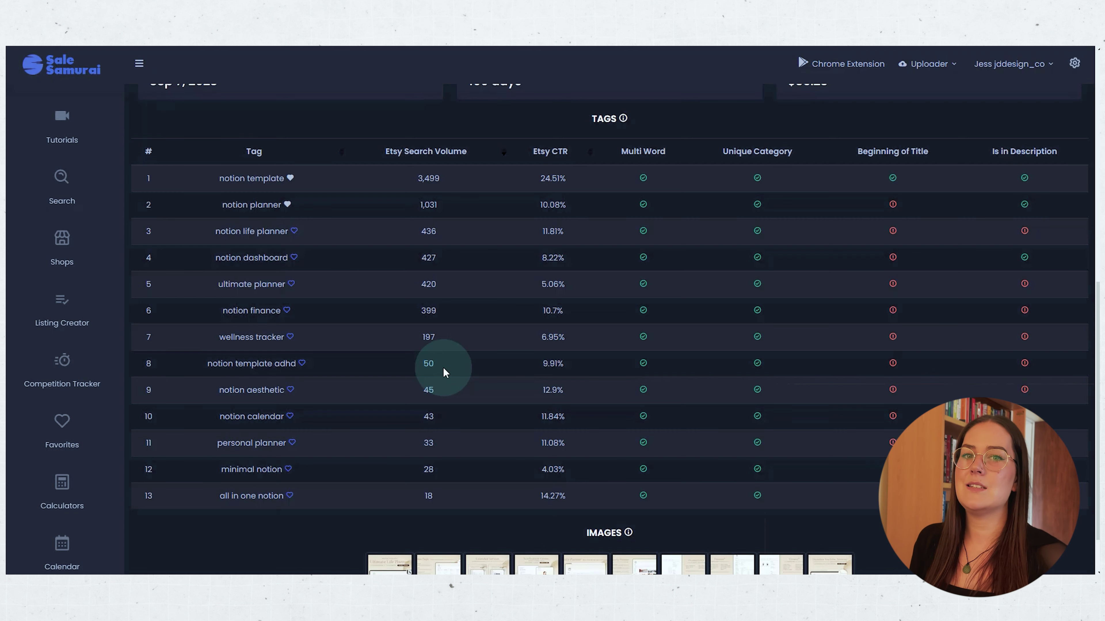
{"action": "scroll", "coordinate": [623, 393], "scroll_direction": "up", "scroll_amount": 6}
{"action": "scroll", "coordinate": [623, 394], "scroll_direction": "down", "scroll_amount": 1}
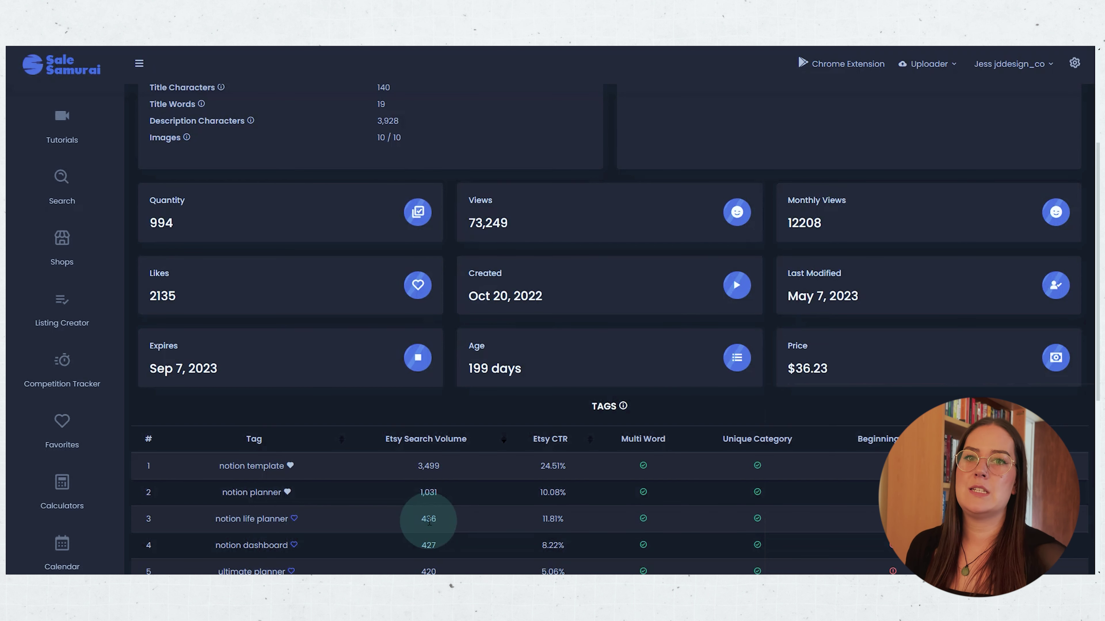
{"action": "scroll", "coordinate": [429, 521], "scroll_direction": "down", "scroll_amount": 1}
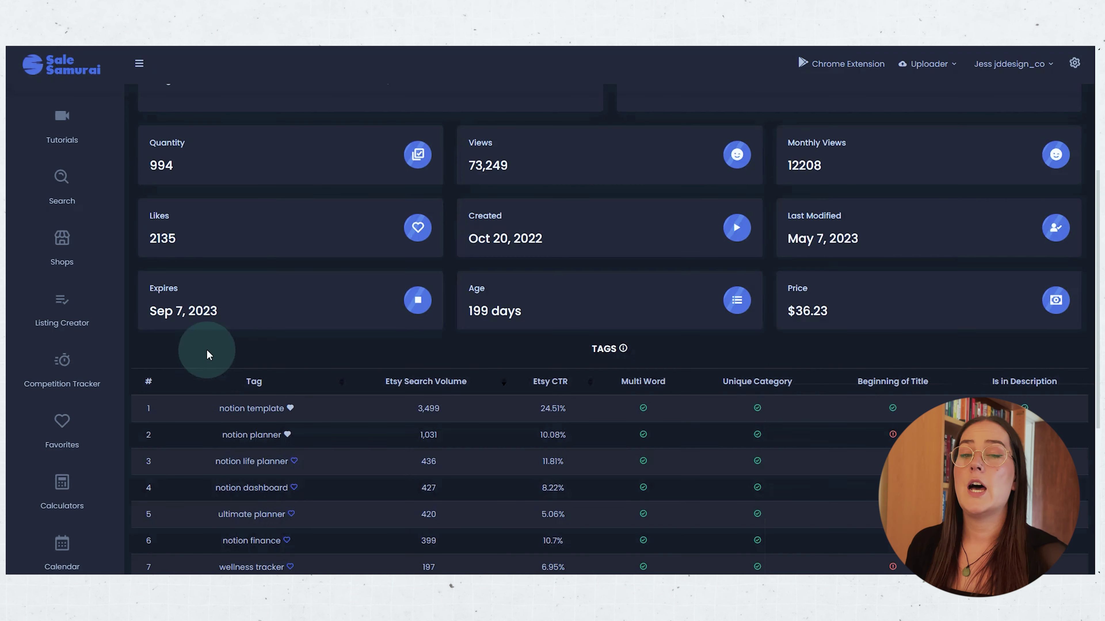
Open the Listing Creator at its Focus Keywords step.
{"action": "left_click", "coordinate": [44, 320]}
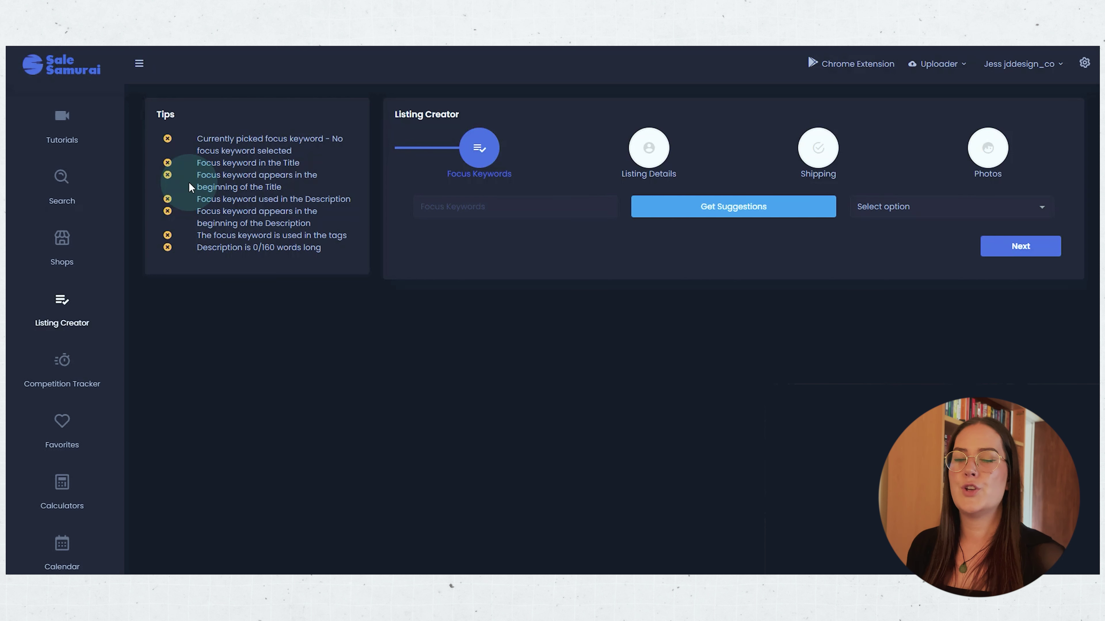
Review the five tracked competitor shops in Competition Tracker, then open the Profit Calculator.
{"action": "left_click", "coordinate": [58, 365]}
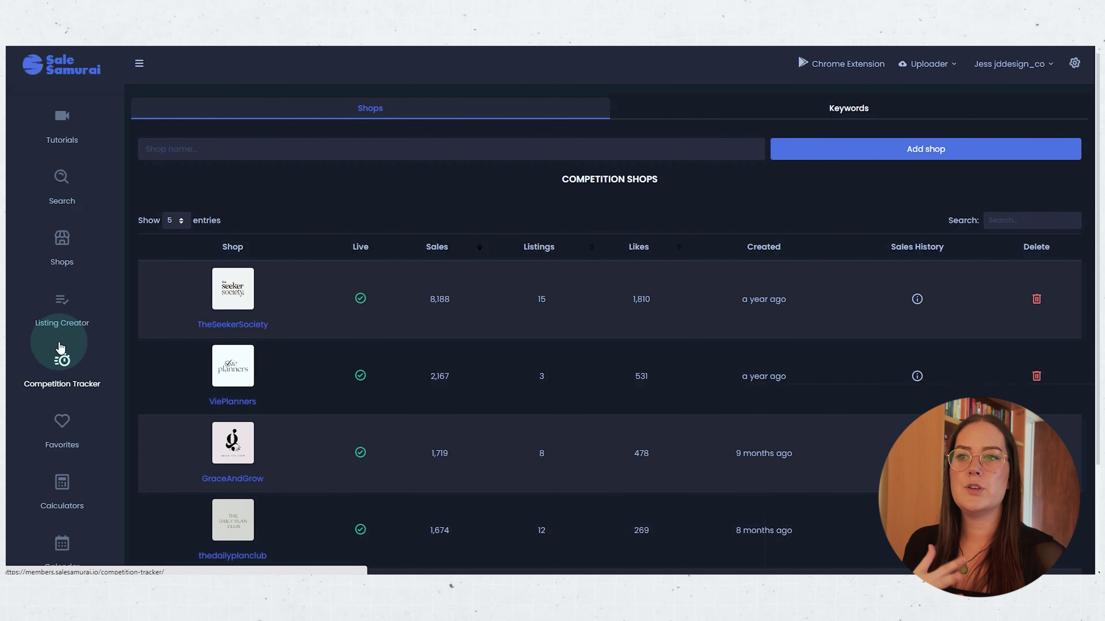
{"action": "scroll", "coordinate": [353, 298], "scroll_direction": "down", "scroll_amount": 3}
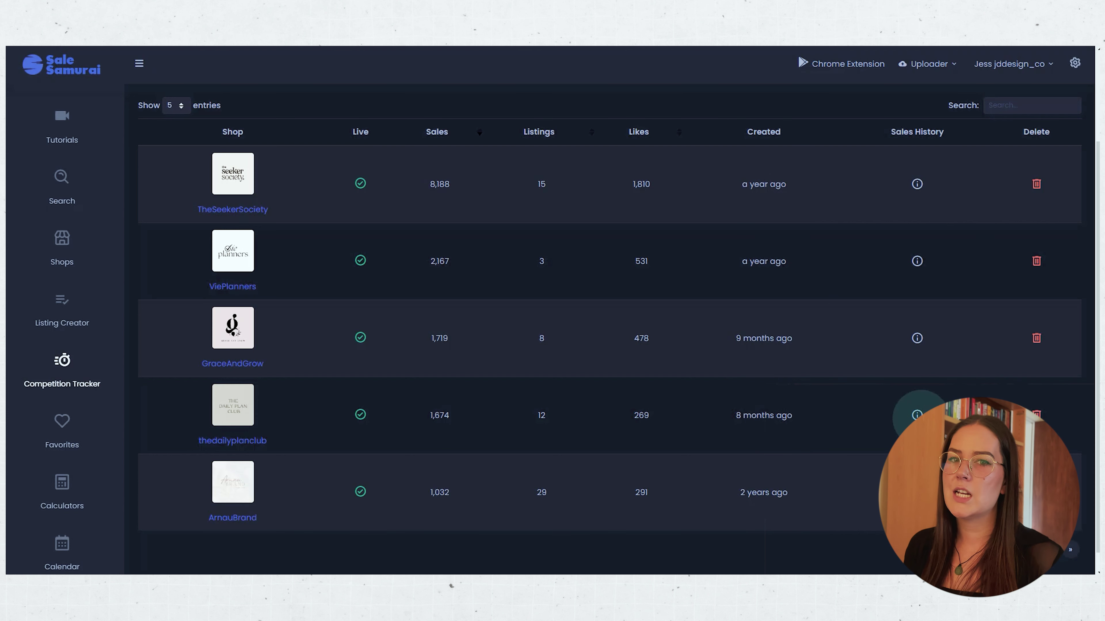
{"action": "left_click", "coordinate": [86, 483]}
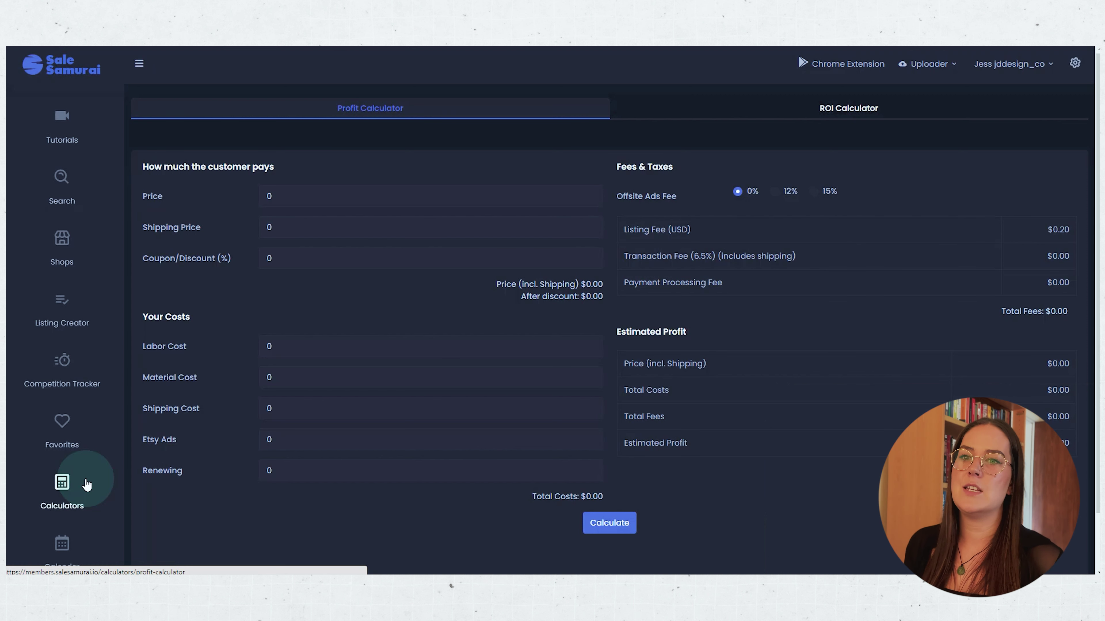
Click within the Profit Calculator, with costs, fees and estimated profit all still at $0.00.
{"action": "left_click", "coordinate": [1067, 444]}
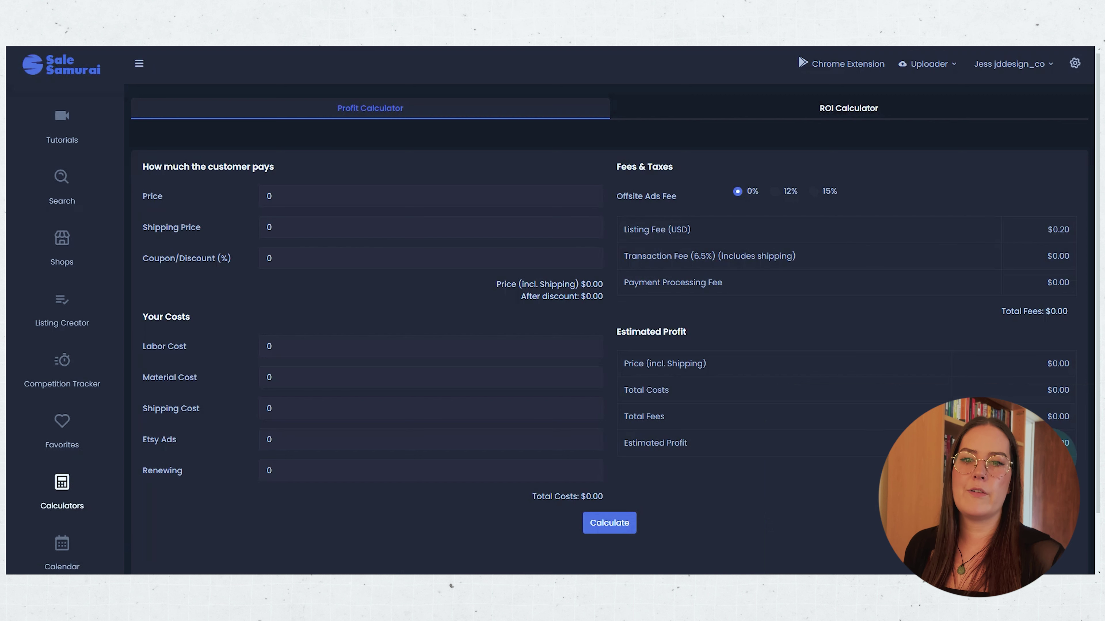